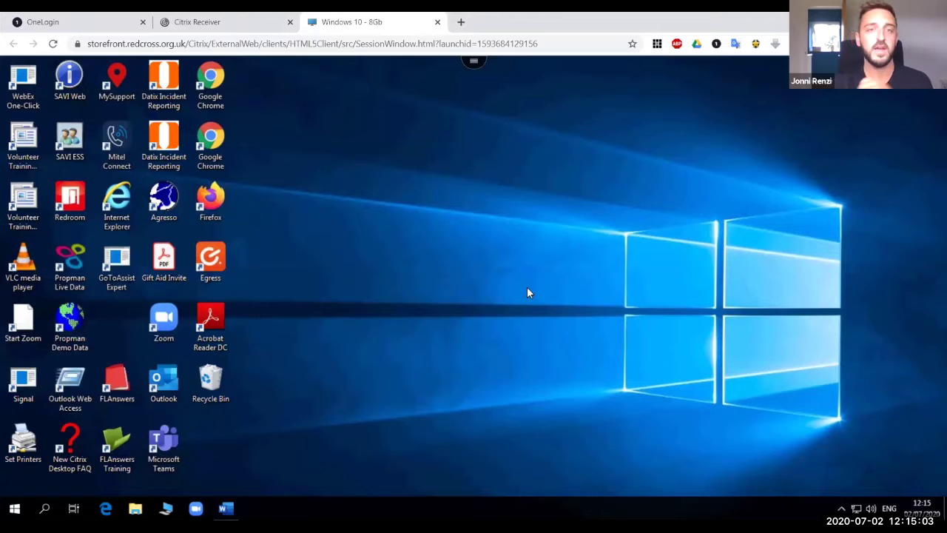
- View the OneLogin portal and the Citrix StoreFront desktops page, and return to the Windows 10 - 8Gb remote desktop
click(91, 26)
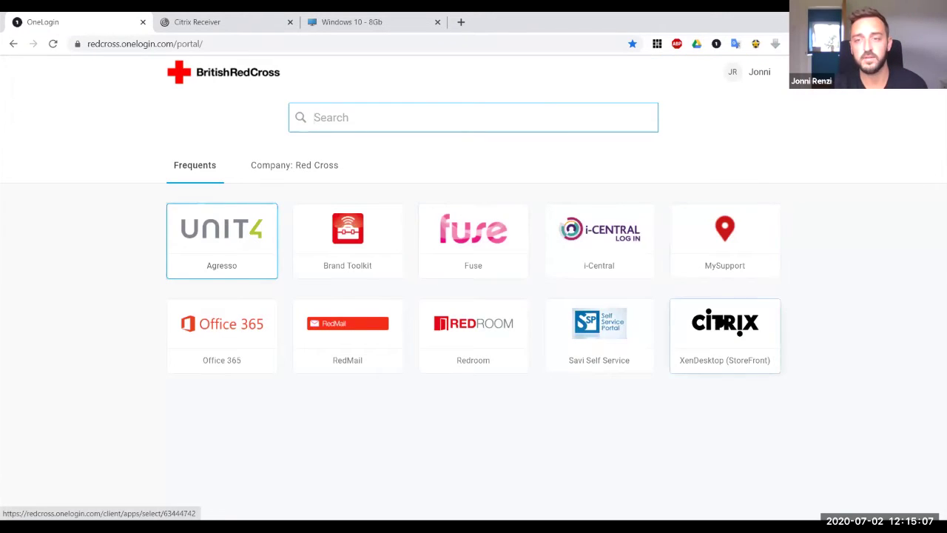
click(257, 31)
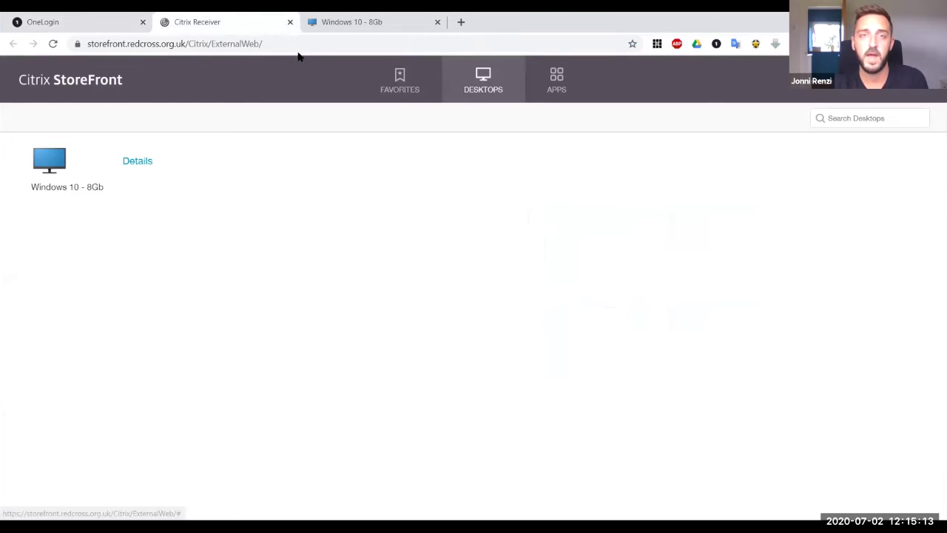
click(320, 30)
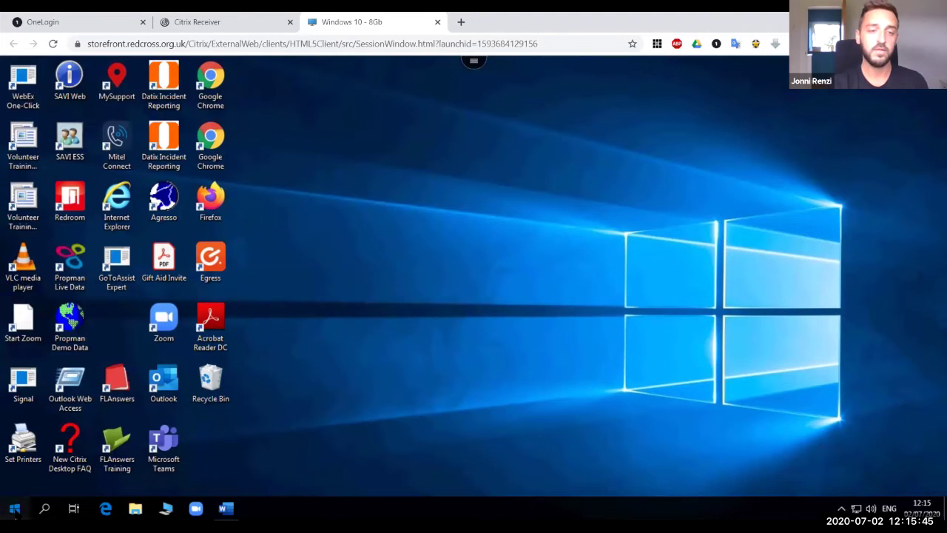
- Examine the remote desktop's Start menu and its account options, including Sign out, and close it without choosing anything
click(15, 509)
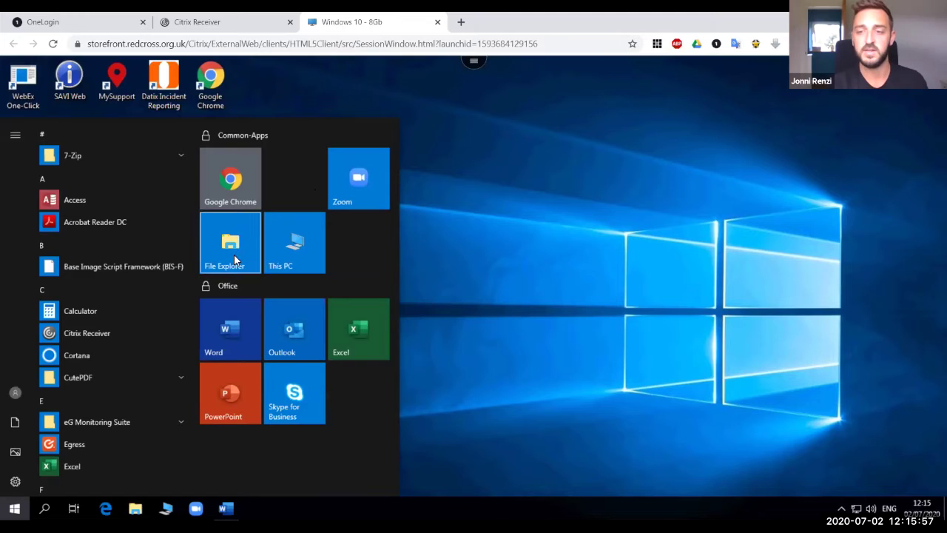
click(15, 393)
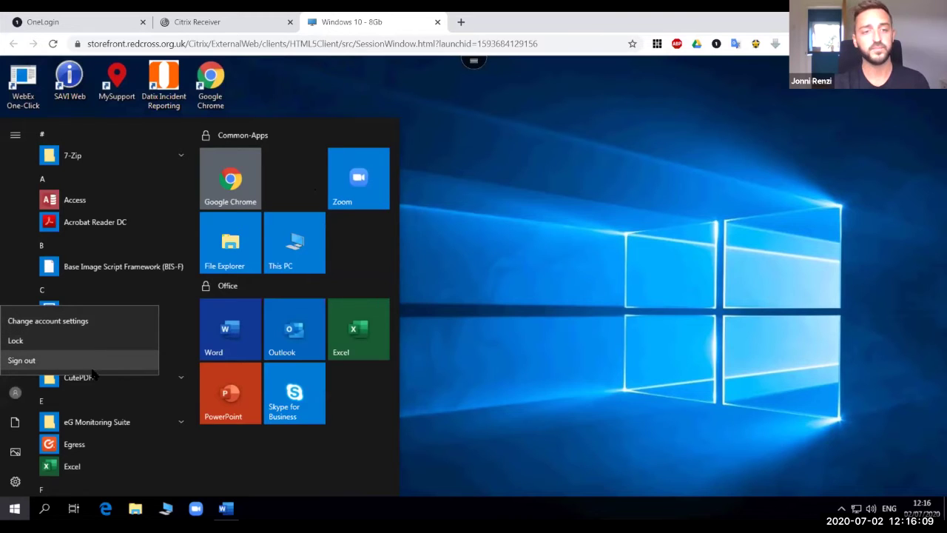
click(15, 423)
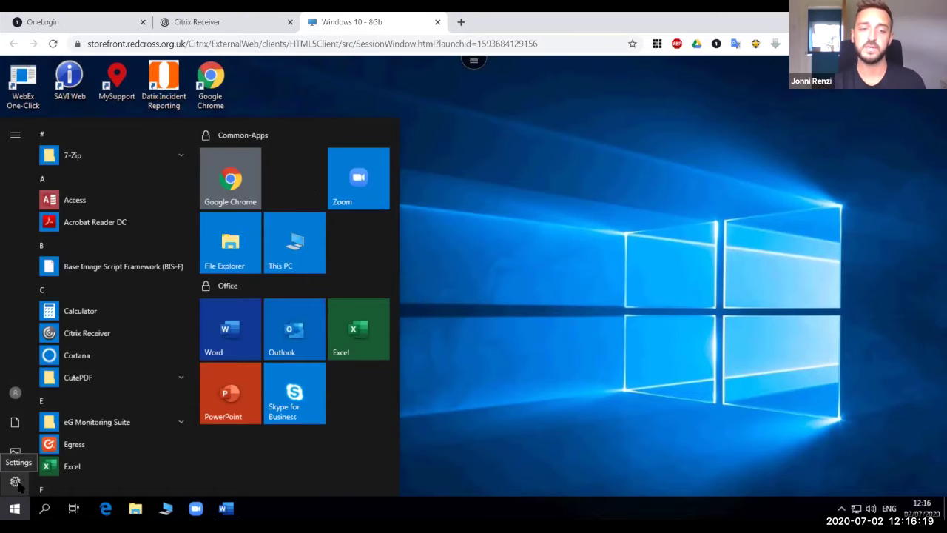
click(452, 407)
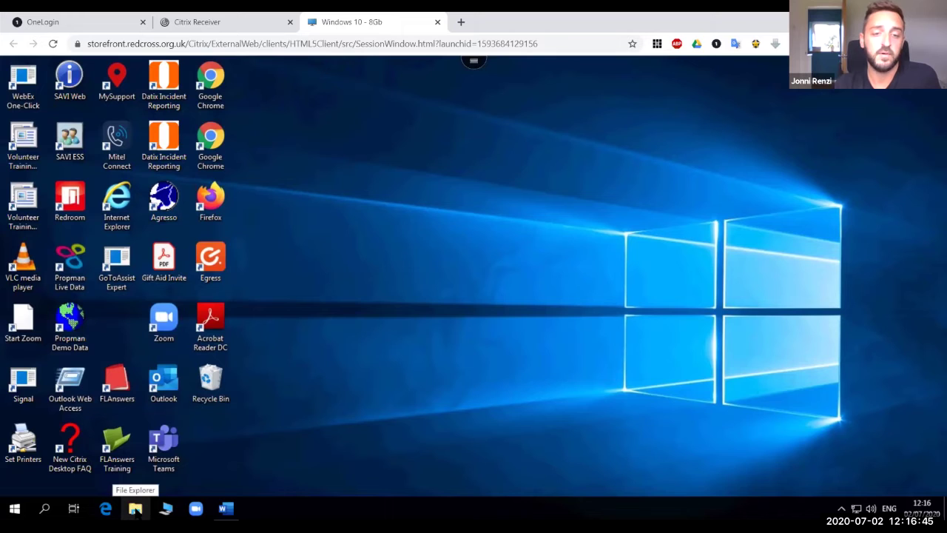
- Browse in File Explorer from This PC to the Oxted folder on the Shared (S:) drive
click(135, 509)
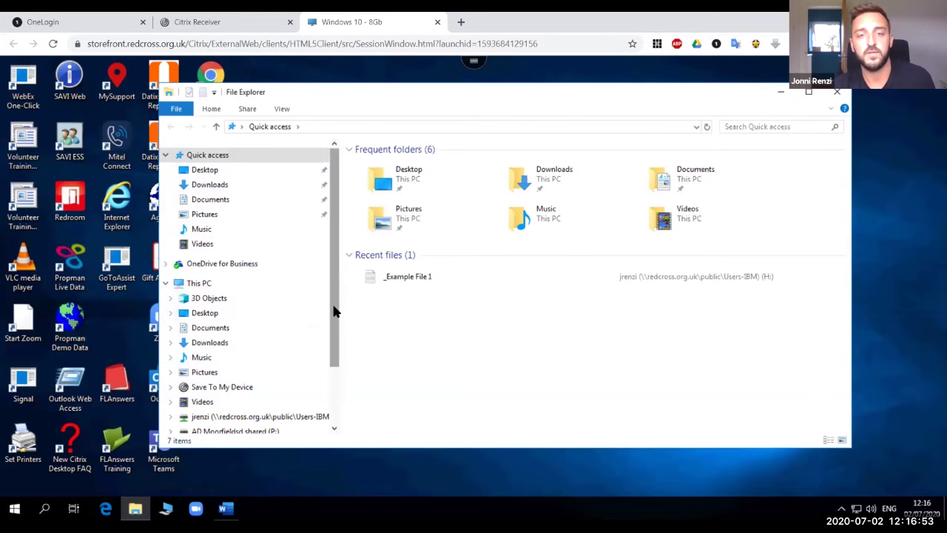
click(227, 284)
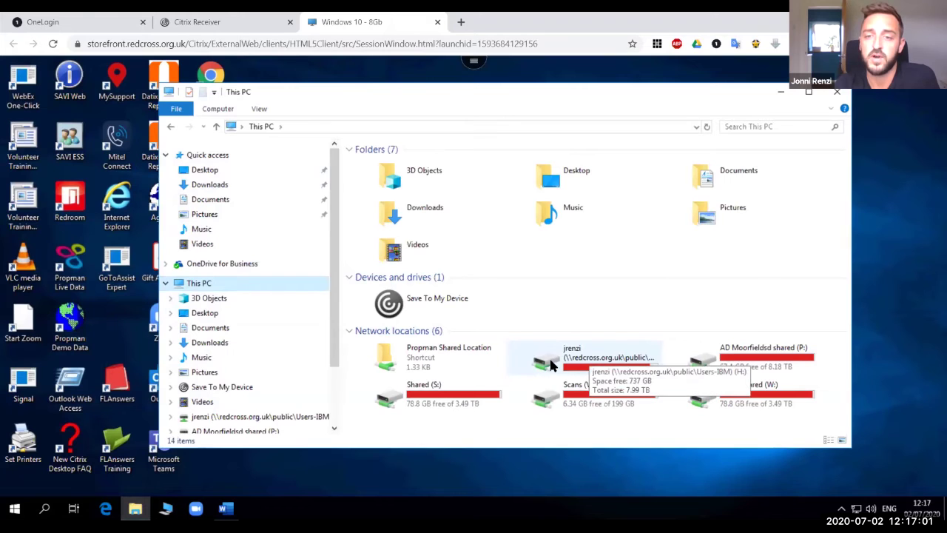
click(444, 395)
double_click(444, 396)
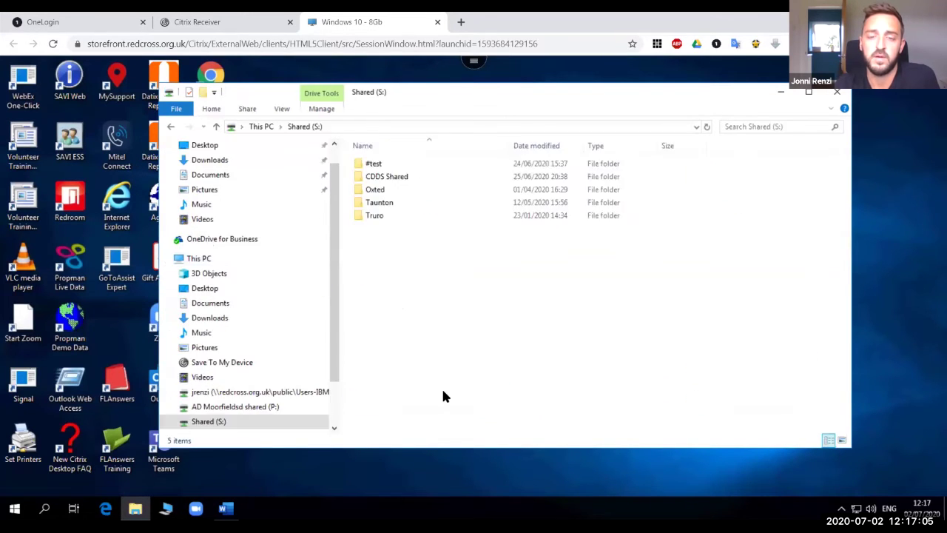
double_click(387, 189)
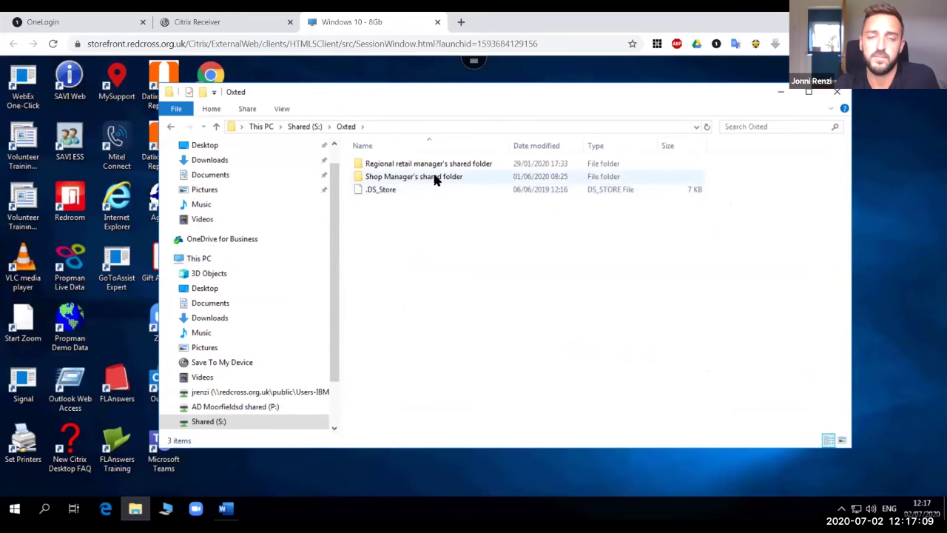
- Go back to This PC and navigate again through the Shared (S:) drive to the Oxted folder
click(267, 127)
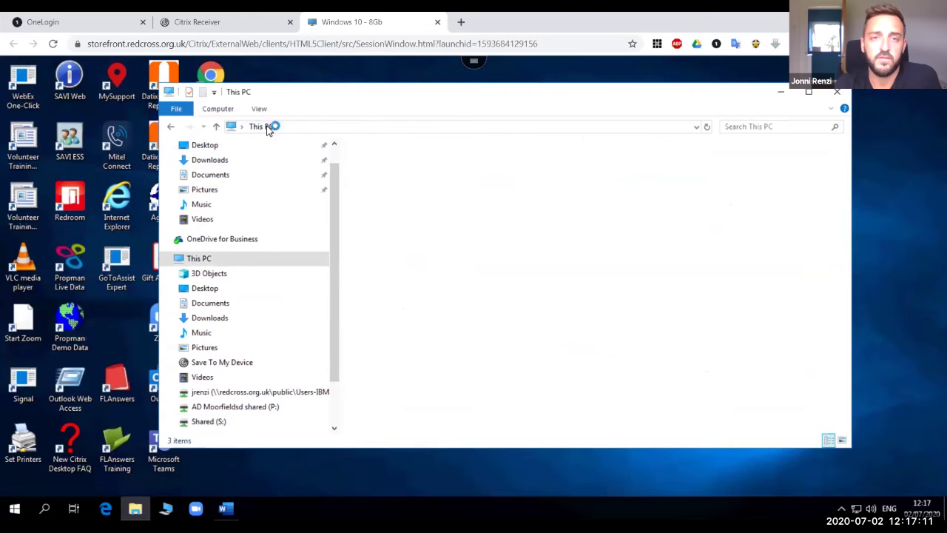
double_click(455, 397)
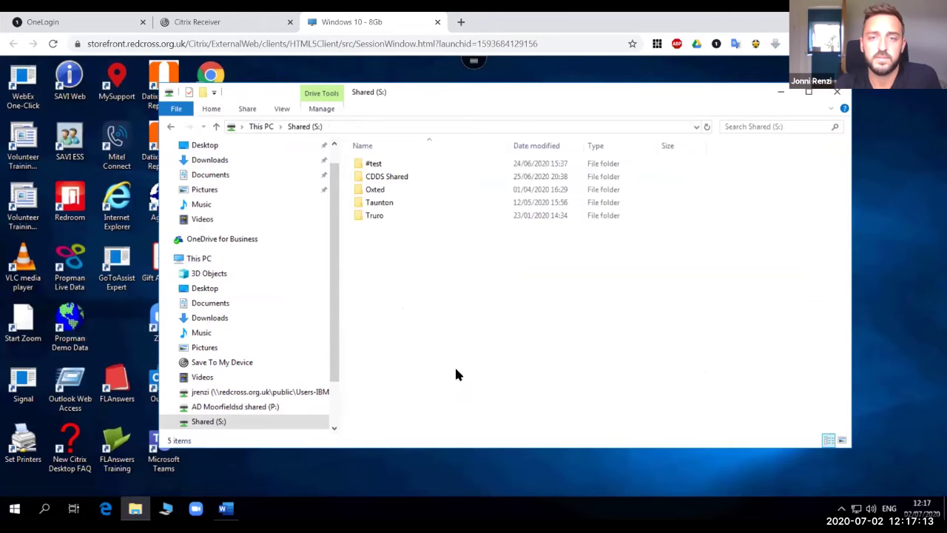
click(376, 191)
double_click(376, 191)
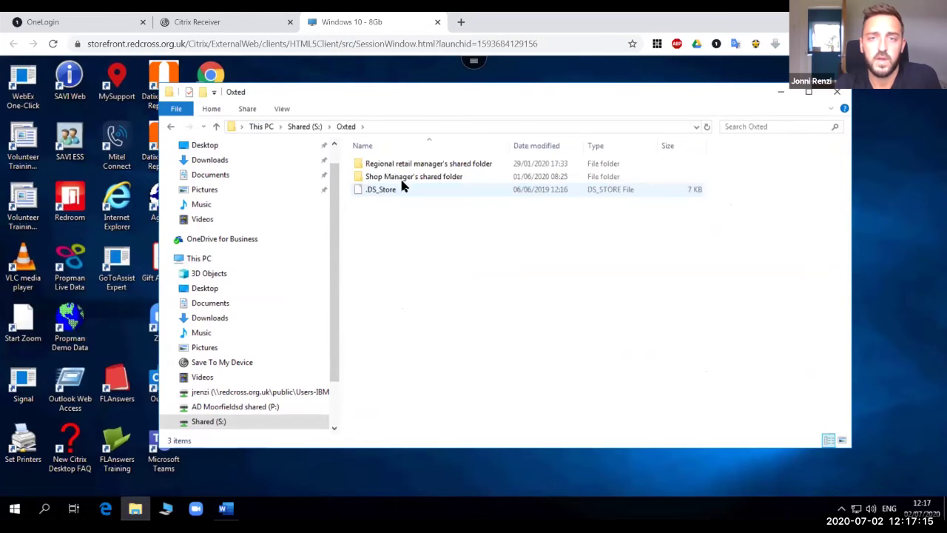
- Create a desktop shortcut to the Shop Manager's shared folder inside the Oxted folder
click(412, 179)
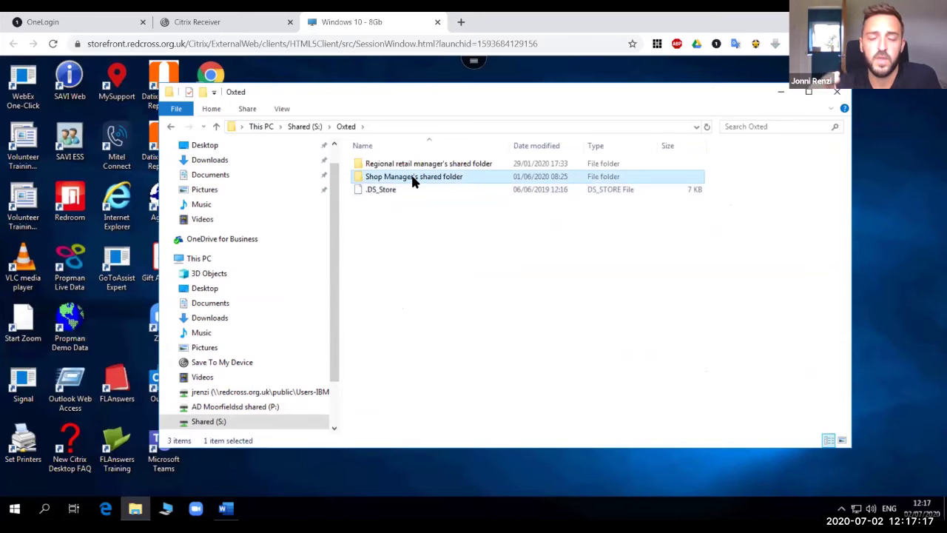
right_click(456, 182)
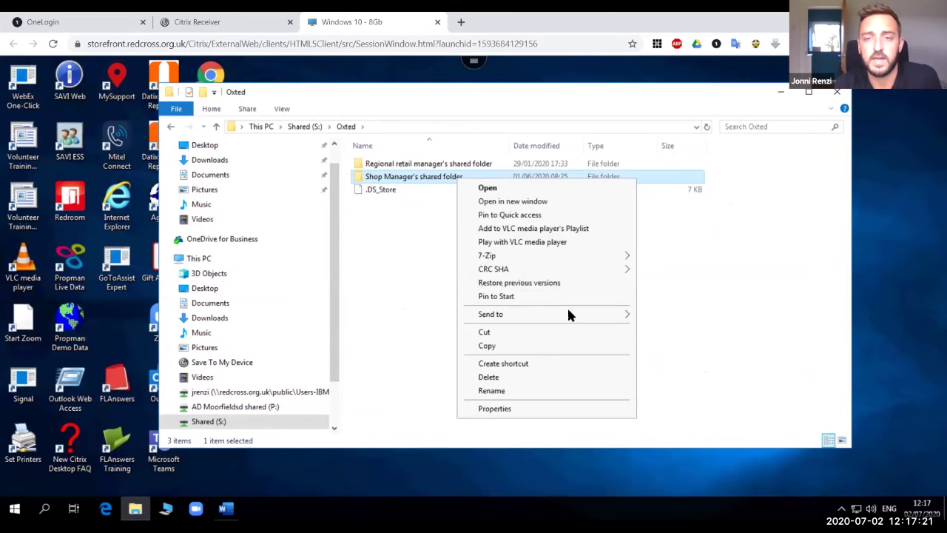
mouse_move(568, 312)
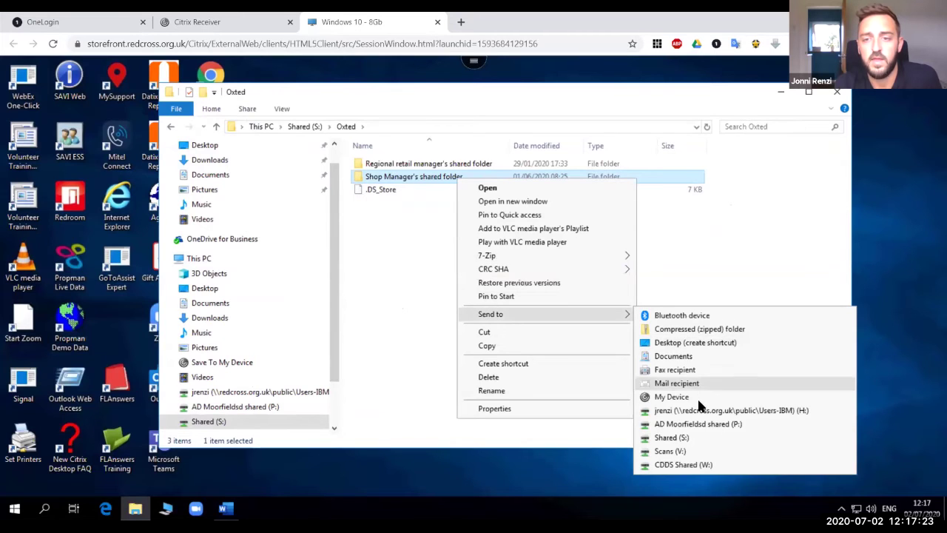
click(710, 343)
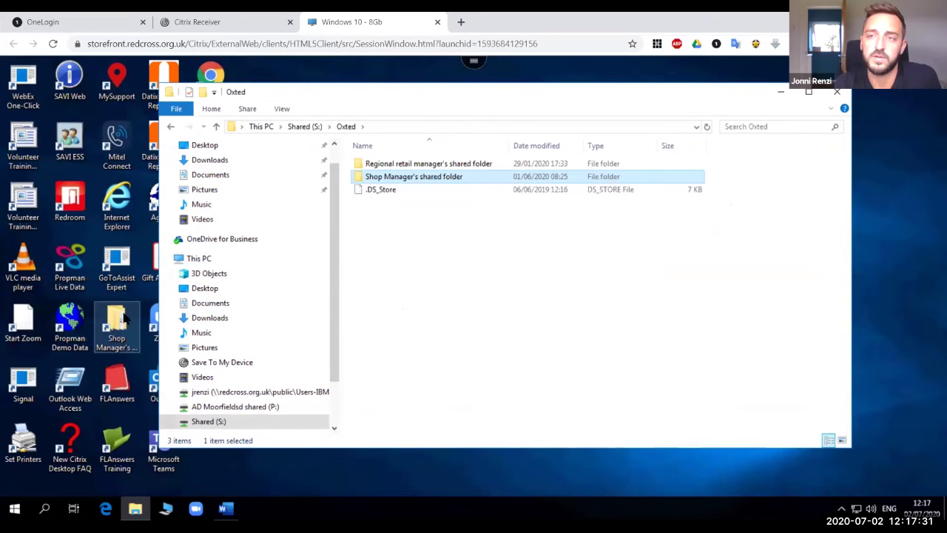
- Clear the folder selection and close the File Explorer window to return to the remote desktop
click(475, 295)
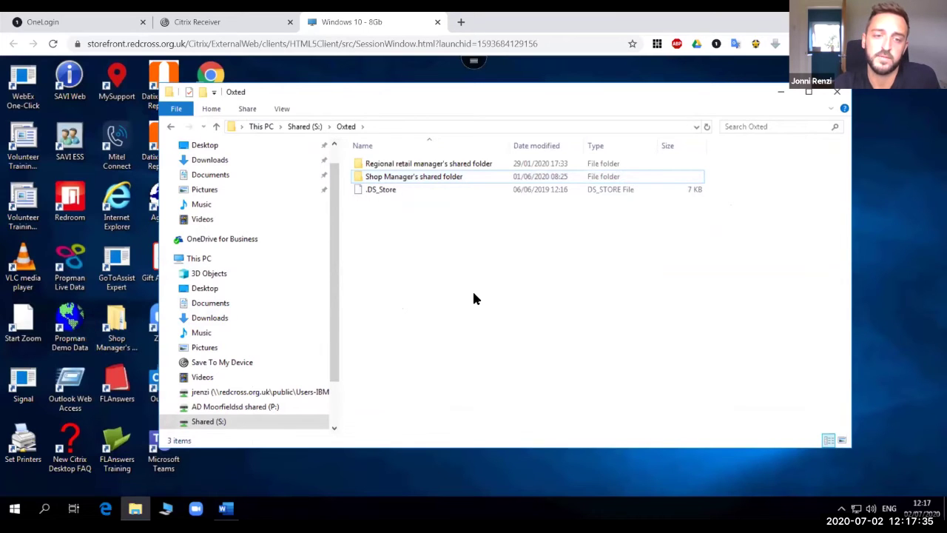
right_click(475, 298)
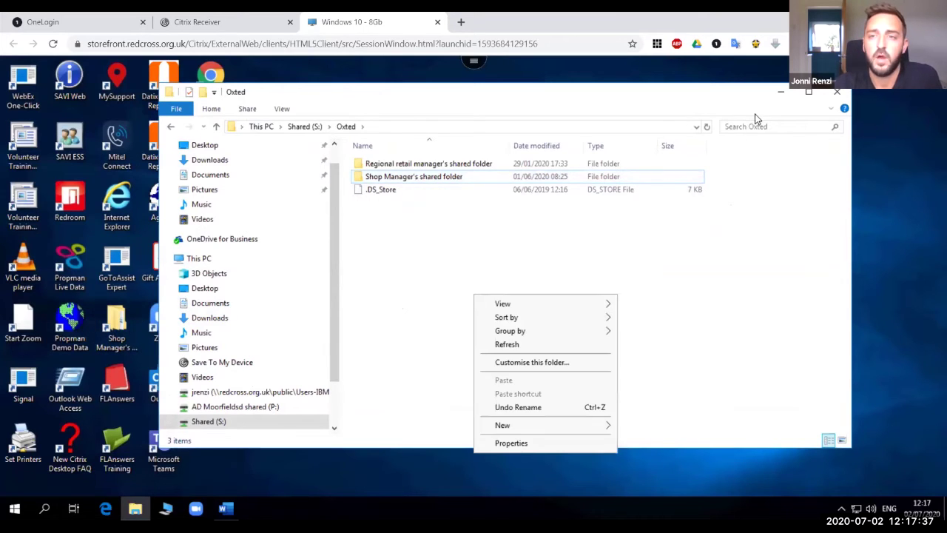
click(716, 93)
drag(697, 90, 611, 106)
click(734, 108)
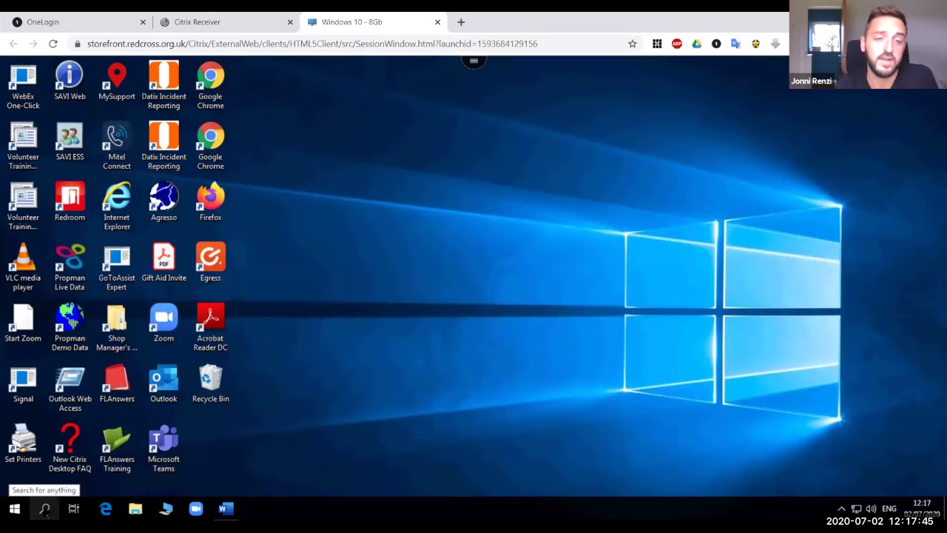
- Search Windows for "word" and launch the Word app
click(45, 511)
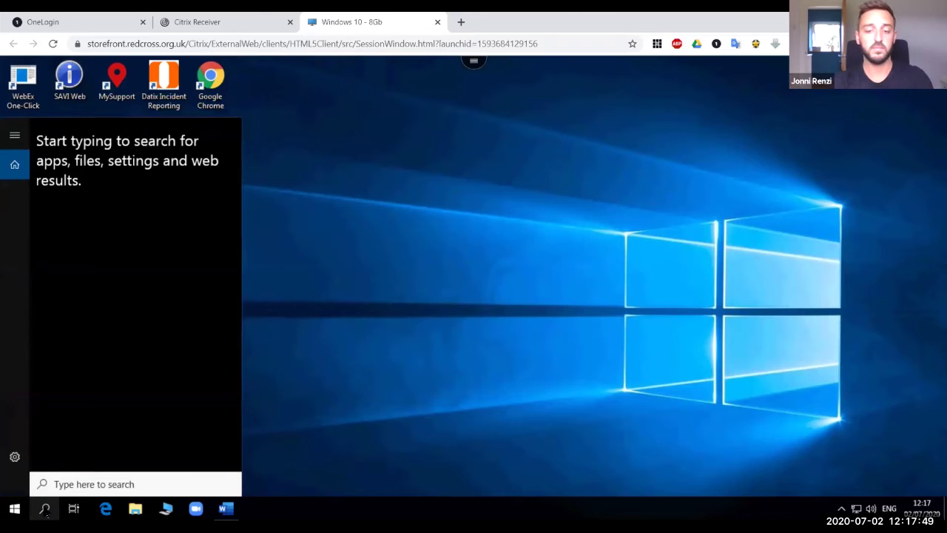
text(word)
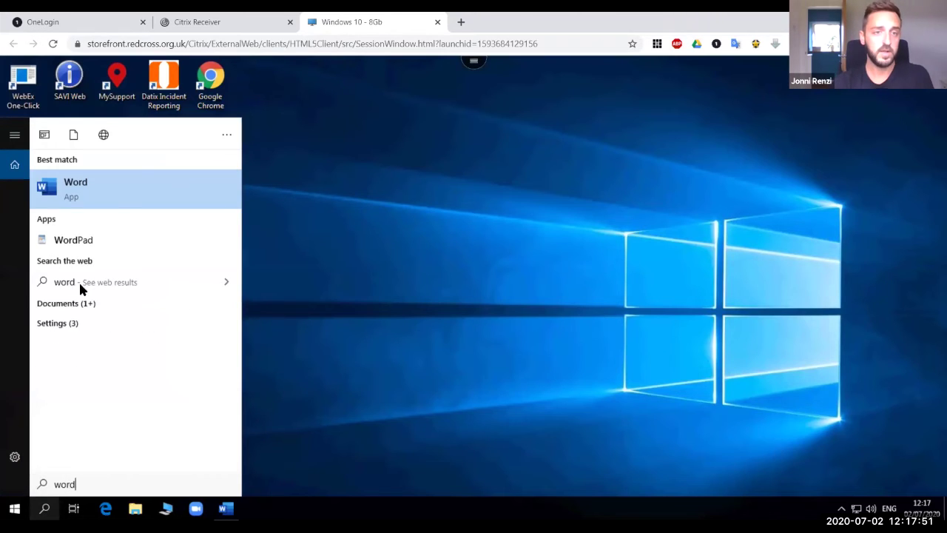
click(123, 184)
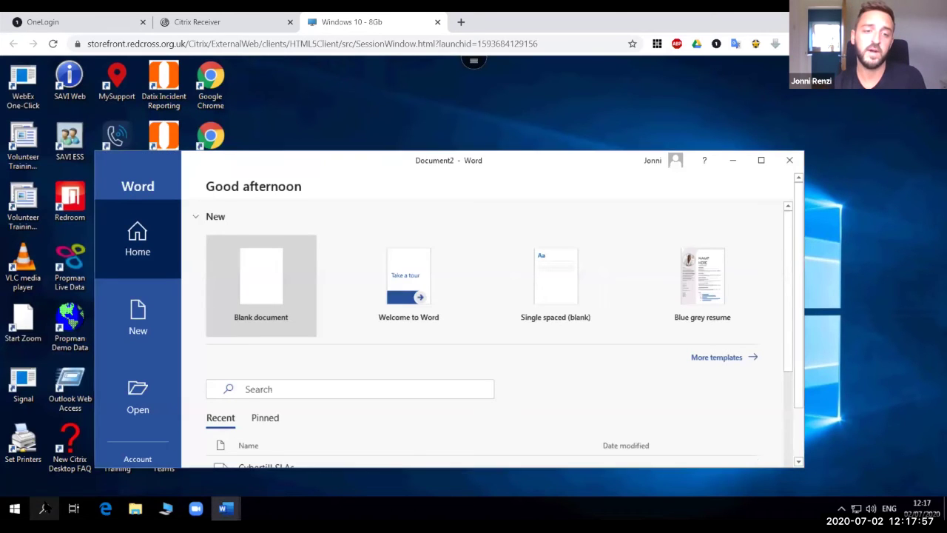
- Show the empty Windows search pane once more, dismiss it, and close the Word window
click(43, 508)
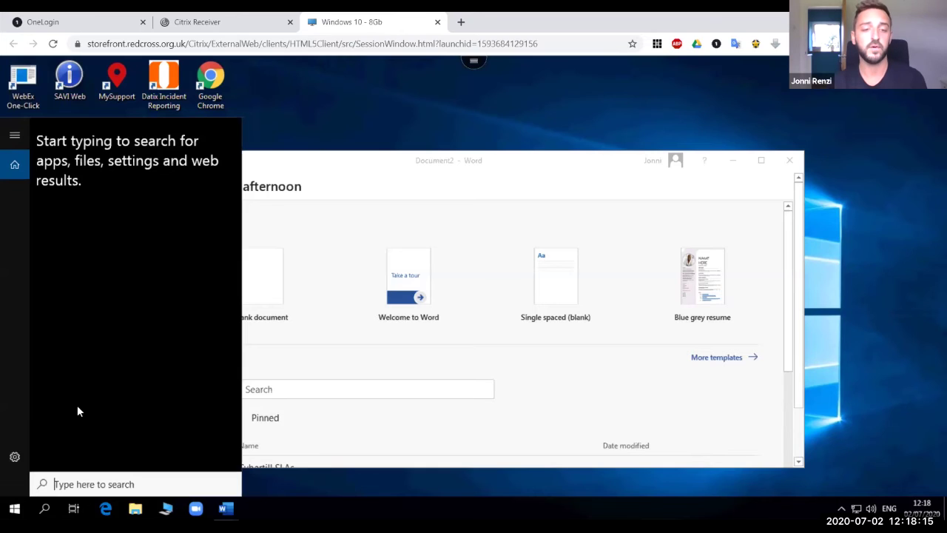
click(557, 221)
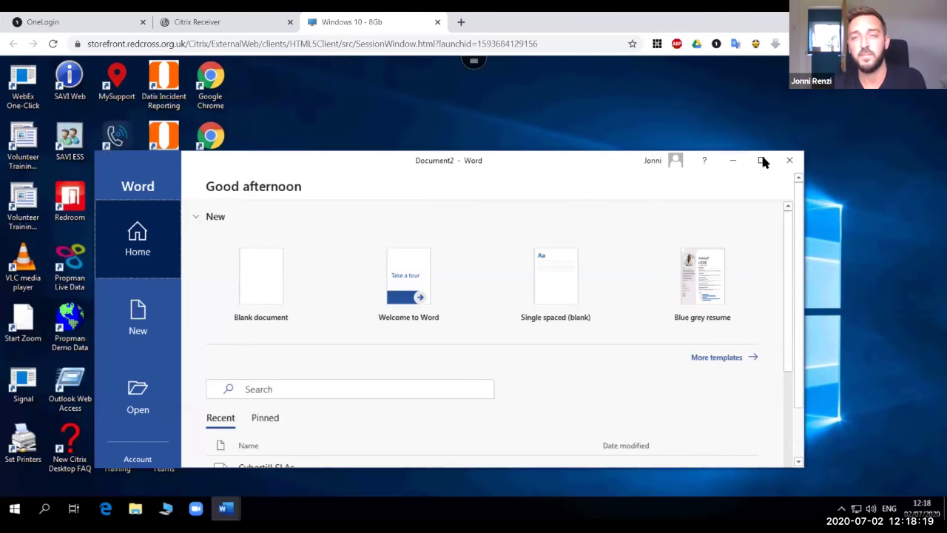
click(788, 162)
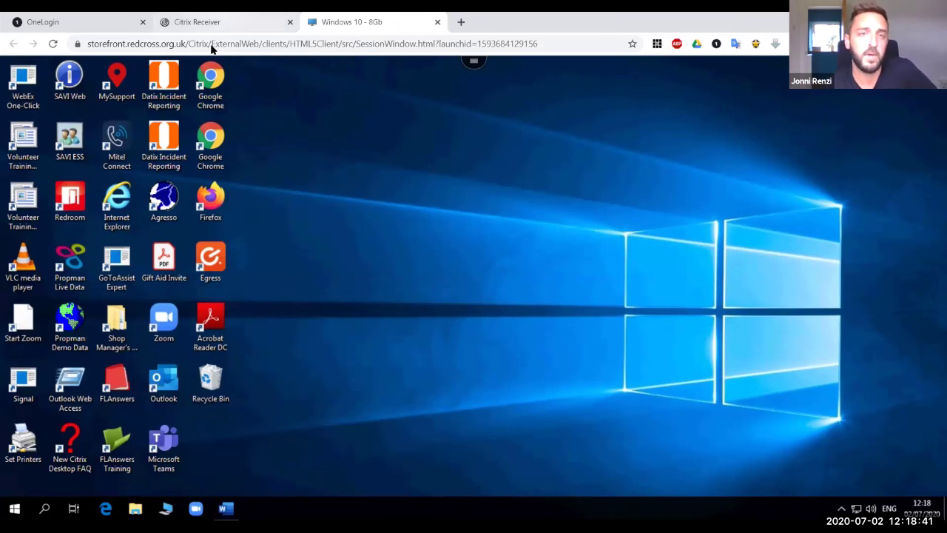
- Return to the Citrix StoreFront page and open the details of the Windows 10 - 8Gb desktop
key(ctrl+shift+Tab)
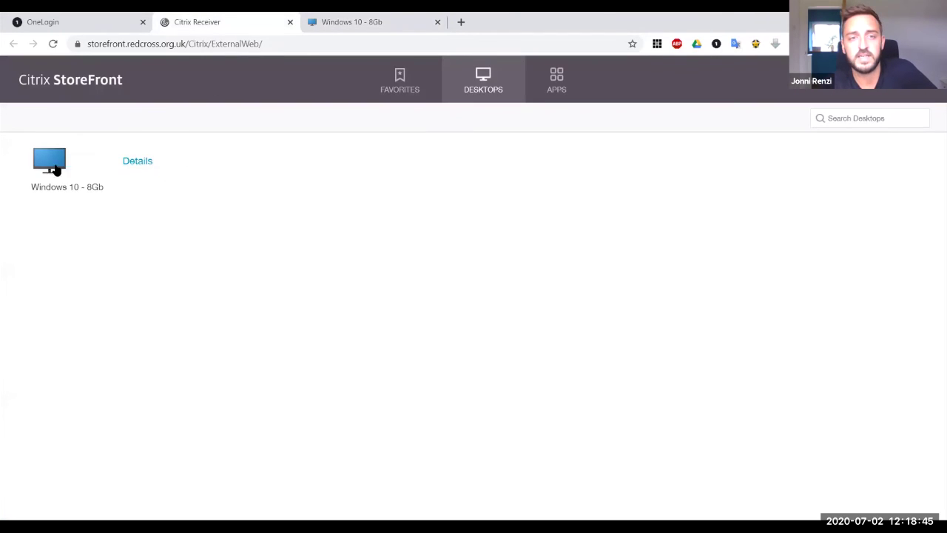
click(143, 166)
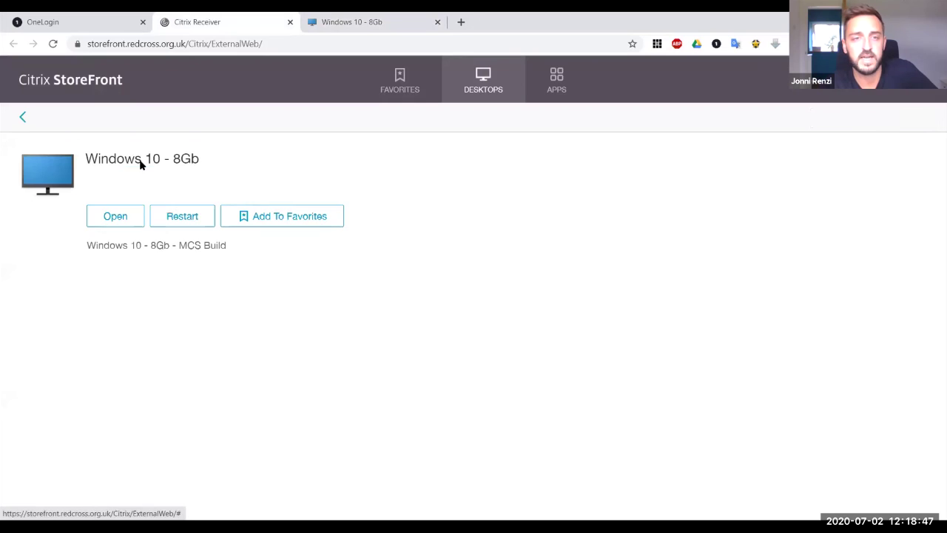